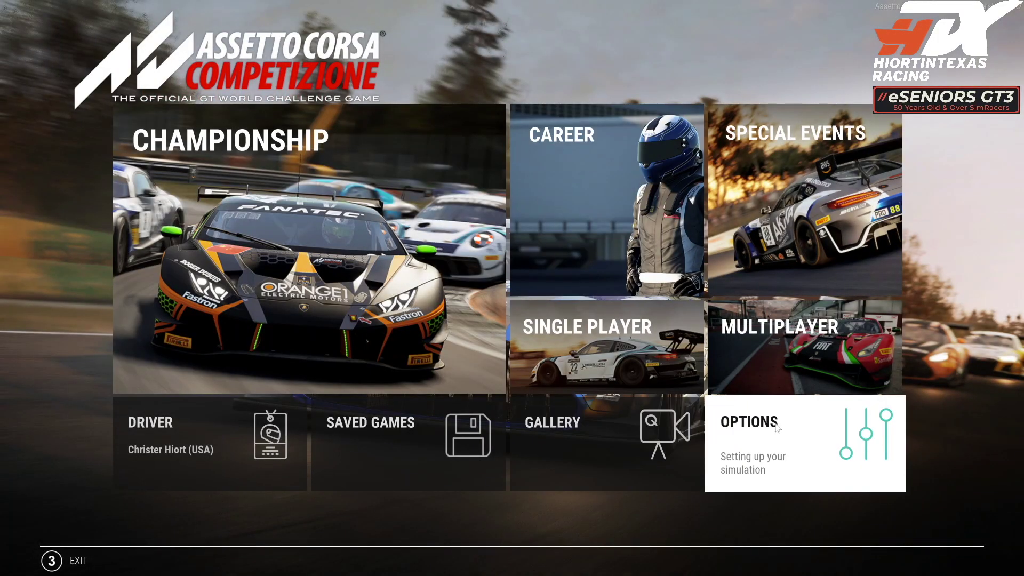
Look through the video settings in Options, then go back to the main menu
click(777, 427)
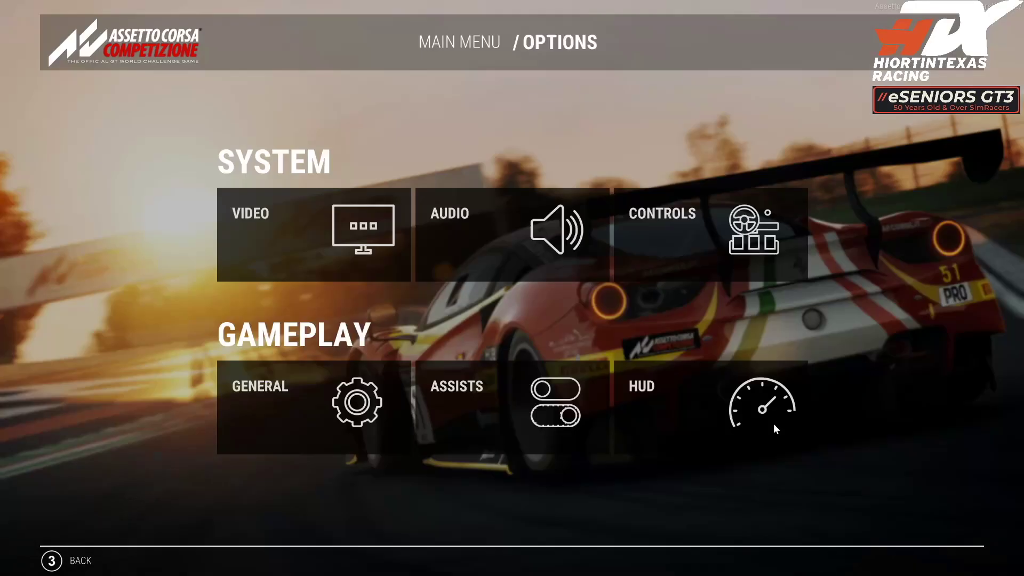
click(358, 254)
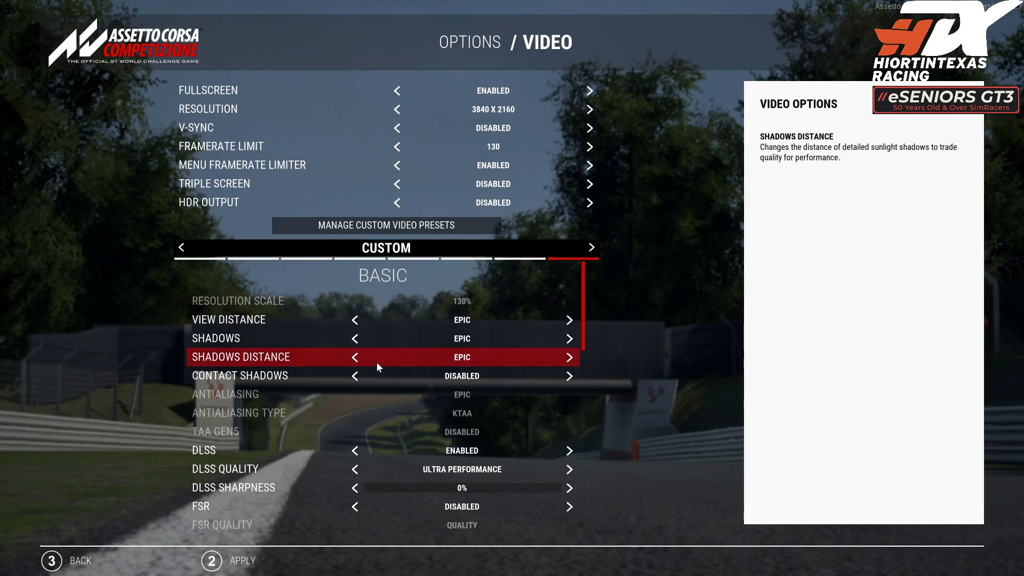
scroll(376, 363, down, 2)
scroll(376, 363, down, 15)
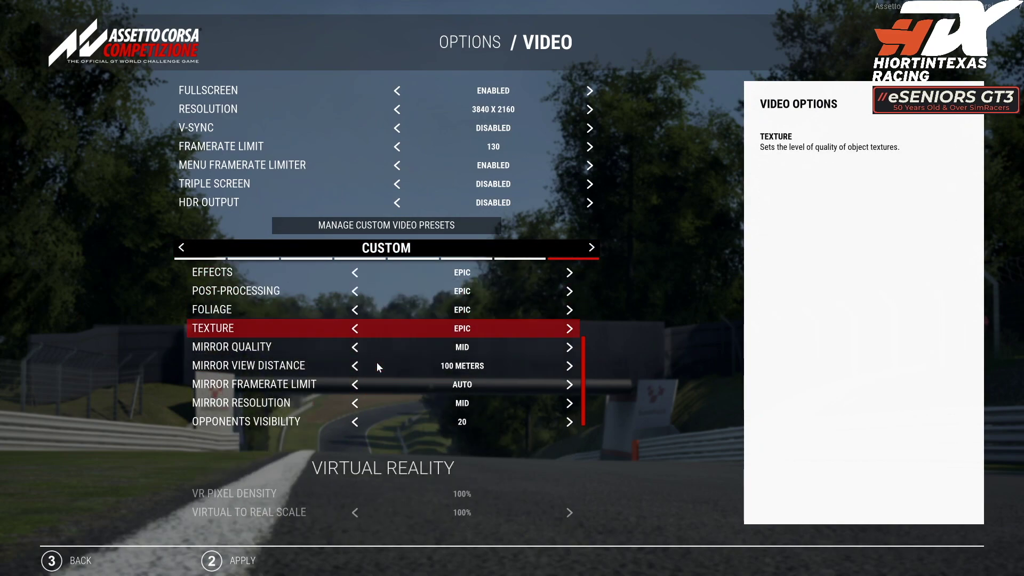
scroll(376, 362, down, 15)
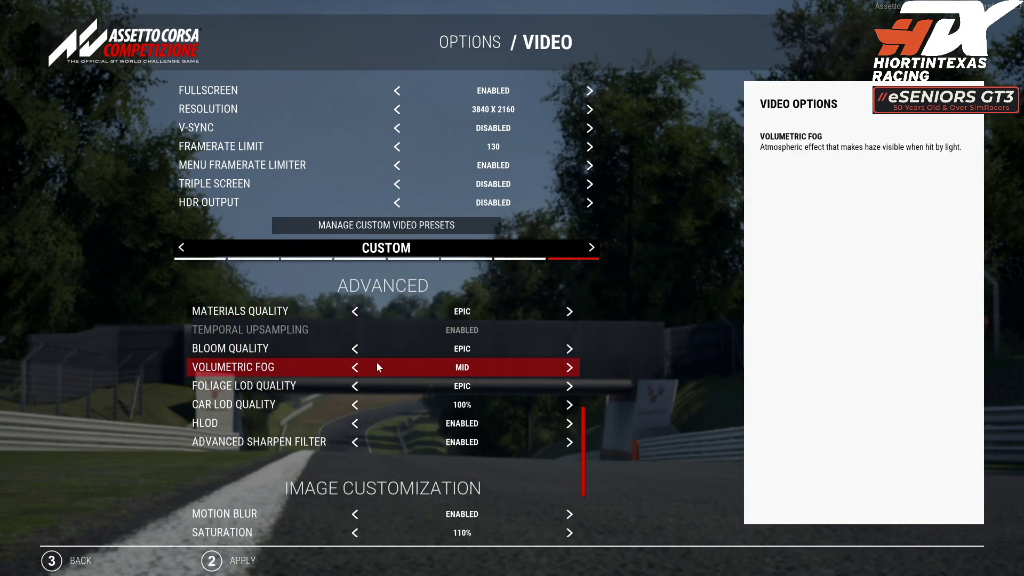
scroll(377, 362, down, 4)
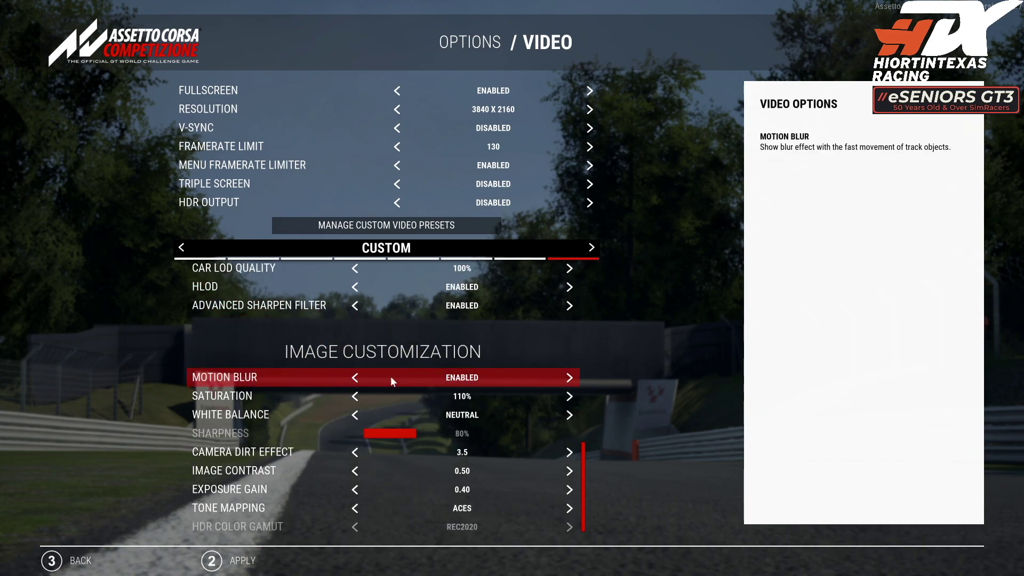
click(72, 560)
click(72, 560)
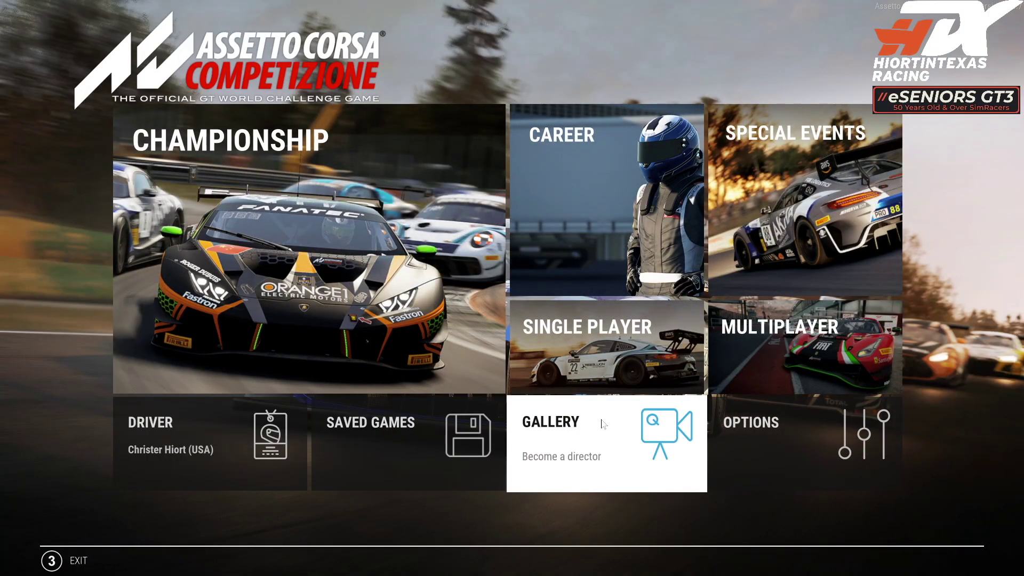
Play the Mount Panorama Circuit replay from the Gallery and seek to about 4:10
click(602, 424)
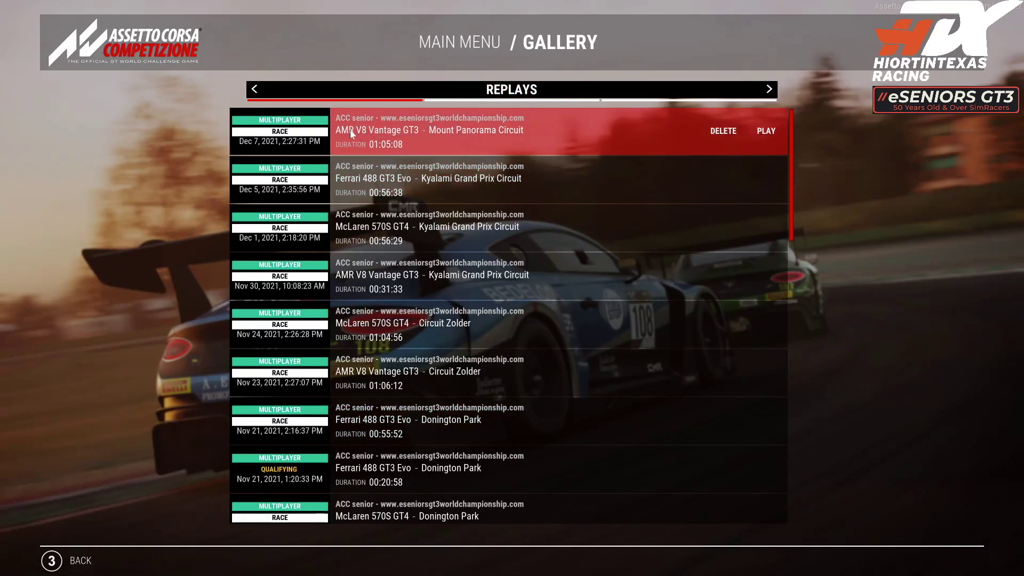
click(771, 131)
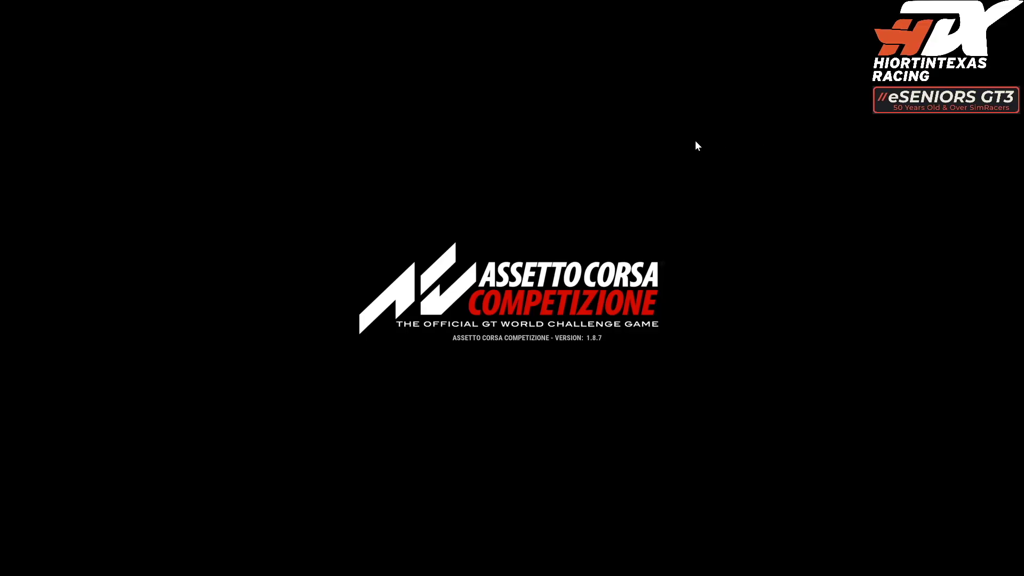
click(108, 501)
click(118, 503)
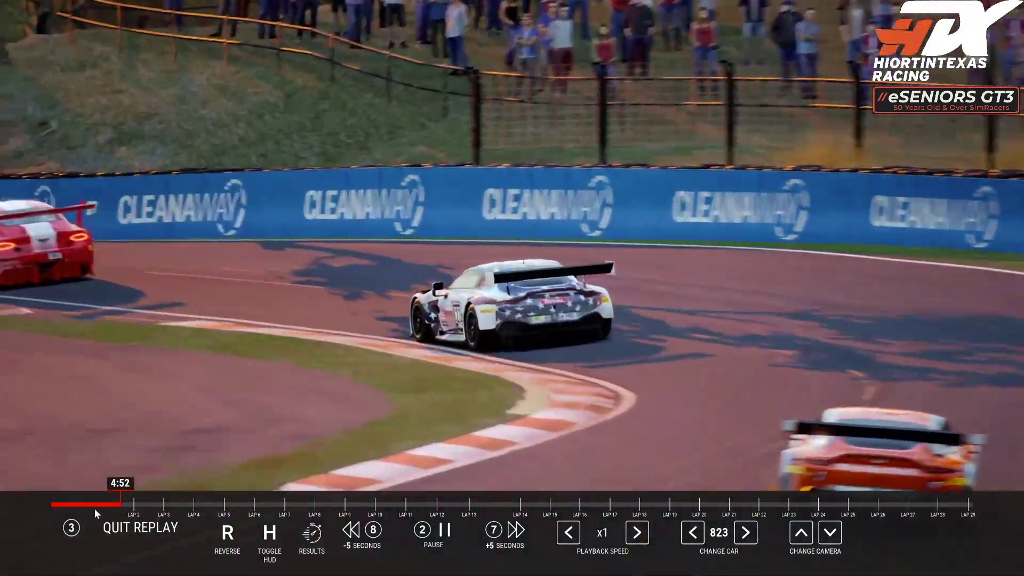
click(99, 504)
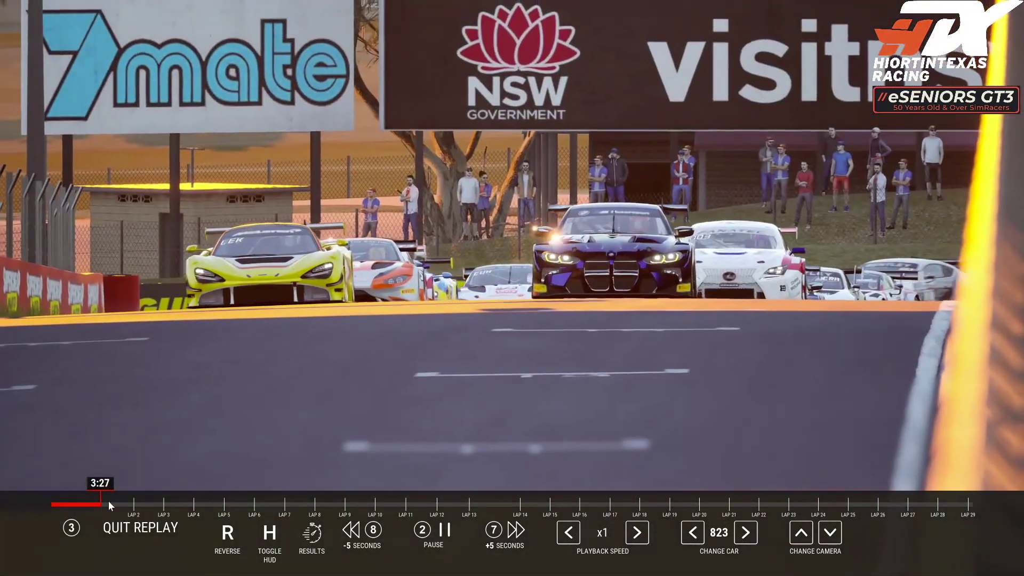
click(110, 503)
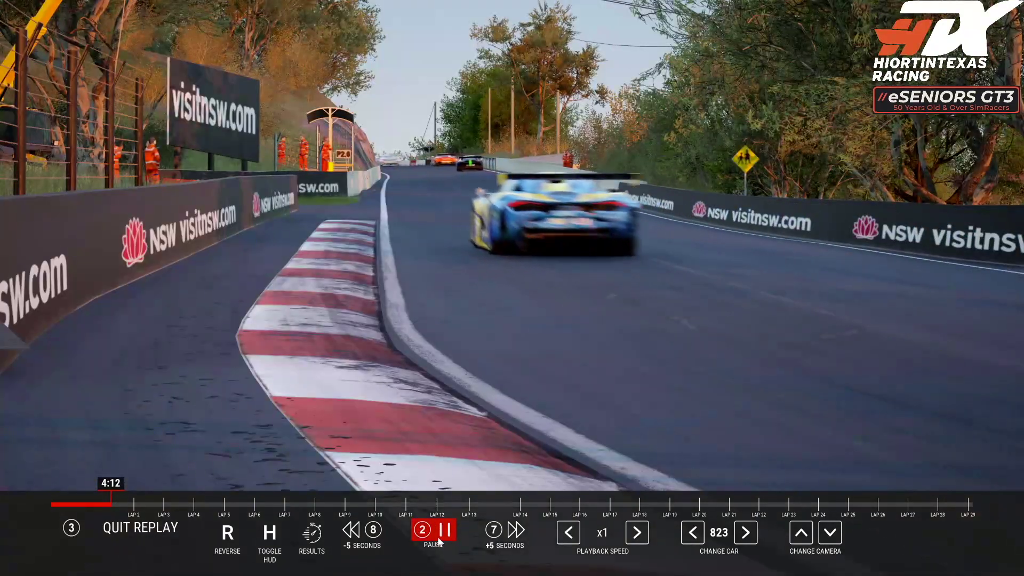
Pause the replay at 4:13 and switch to a cockpit camera view
click(438, 542)
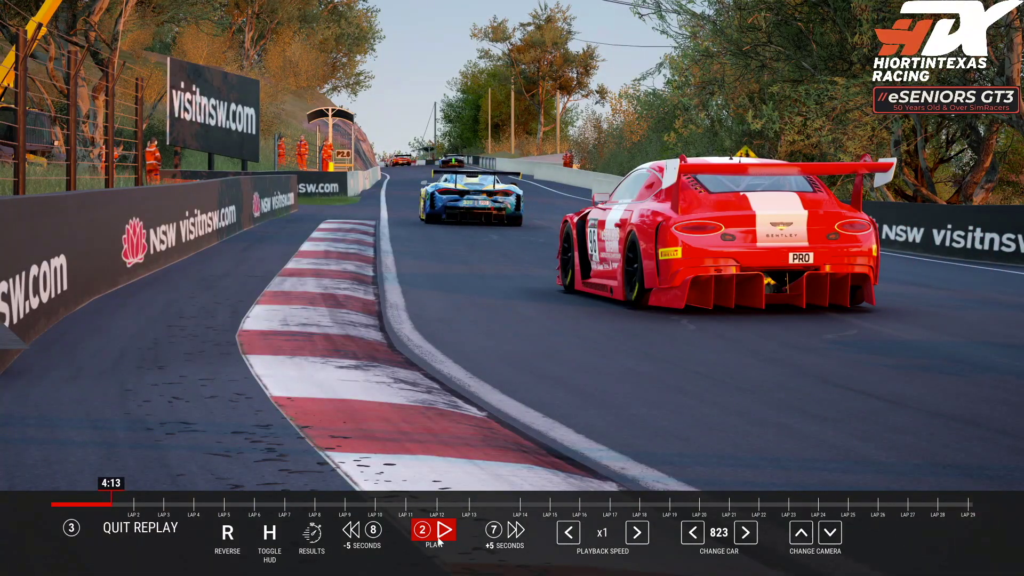
click(438, 542)
click(439, 541)
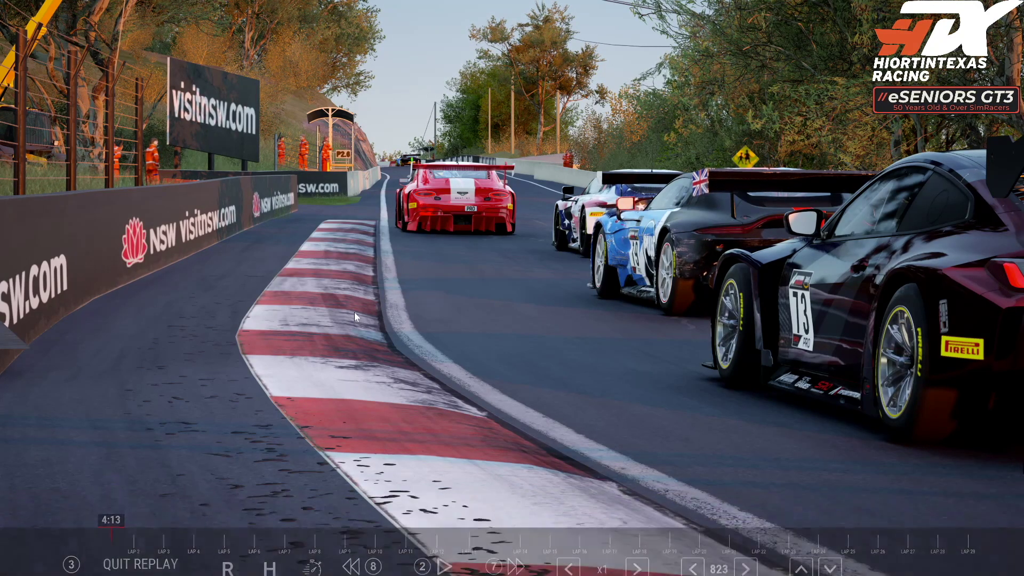
key(F7)
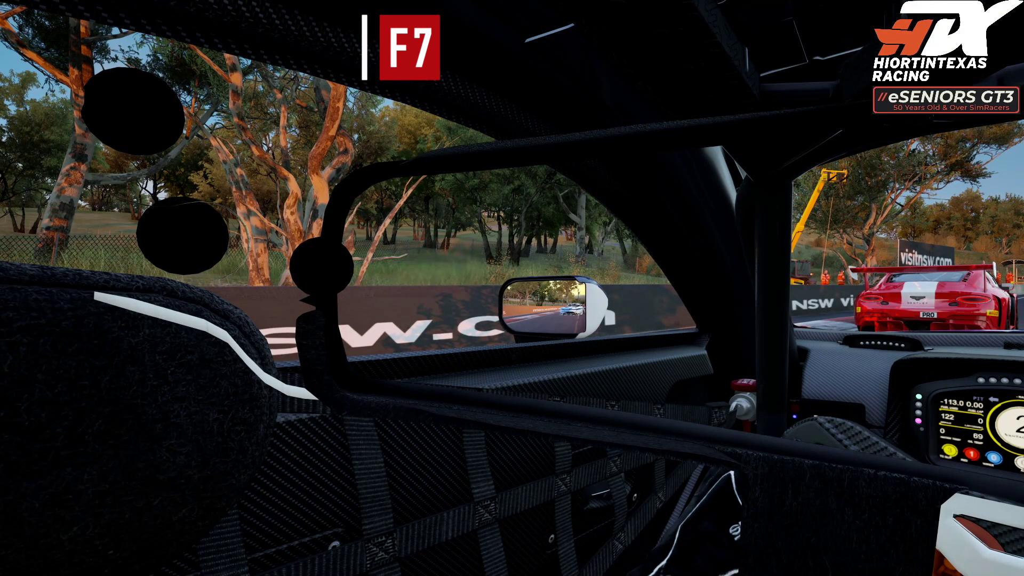
Cycle the replay to the free trackside camera with F7 and show the Cinema HUD's depth-of-field panel with H
key(F7)
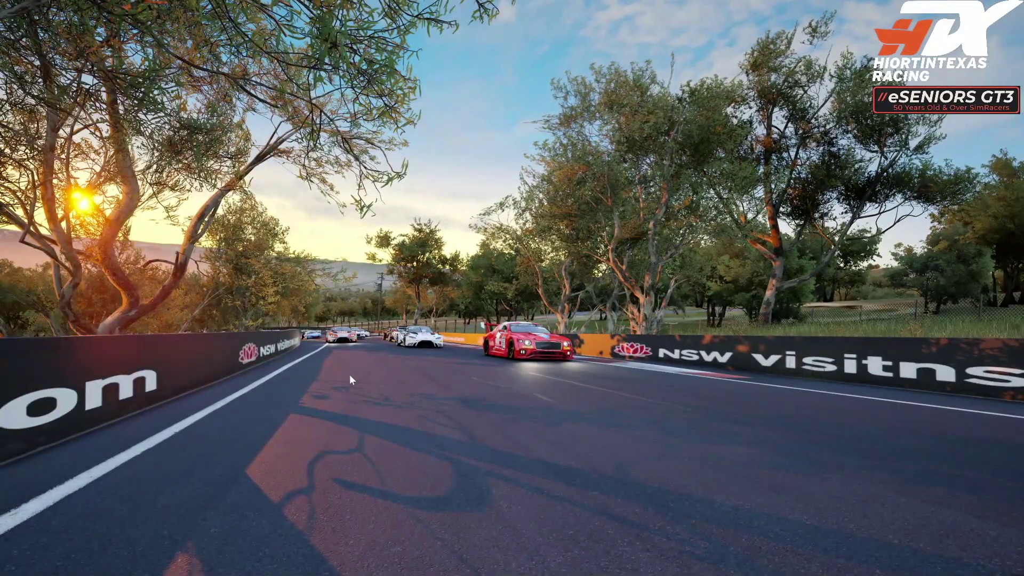
key(h)
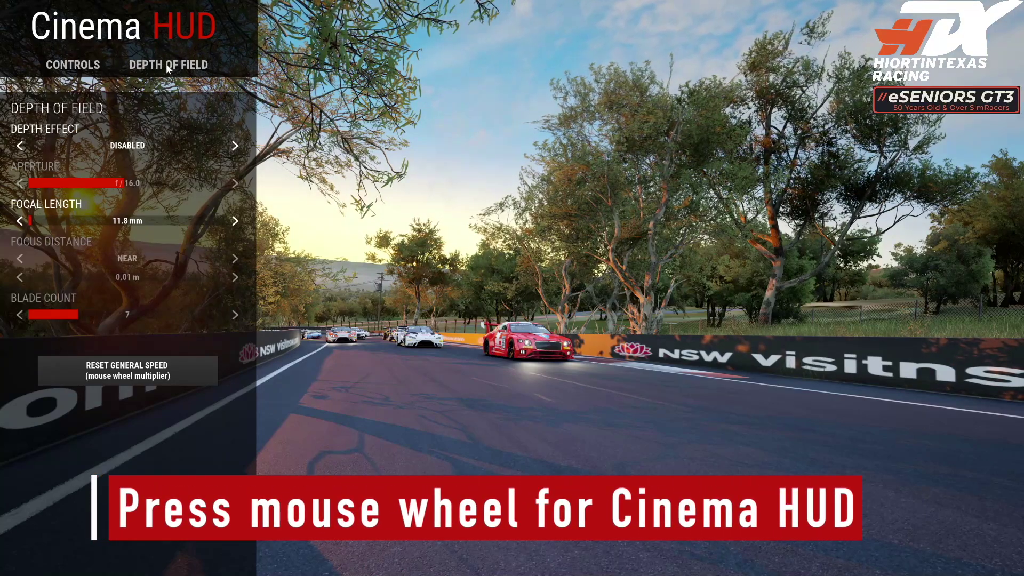
click(90, 65)
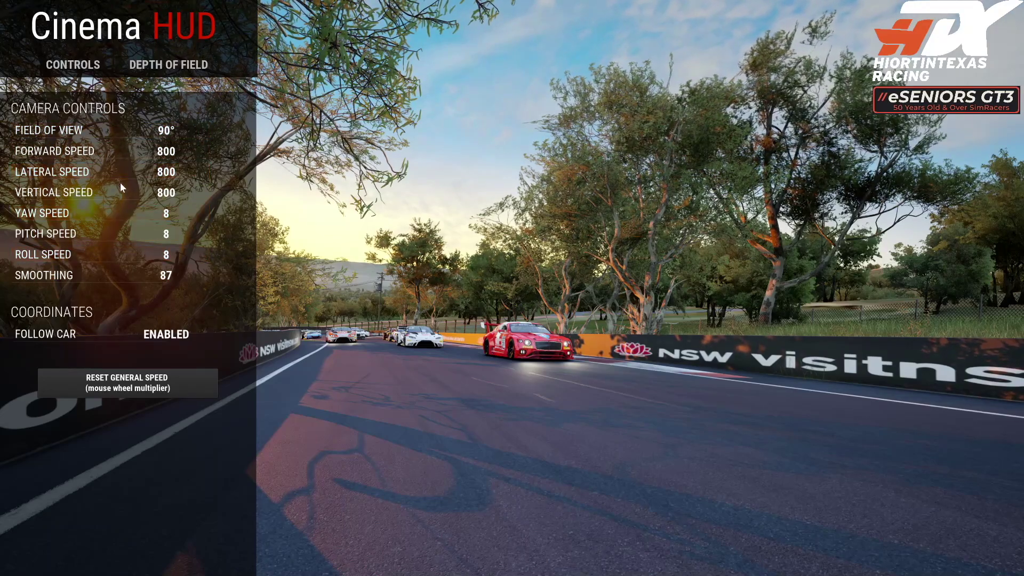
click(165, 66)
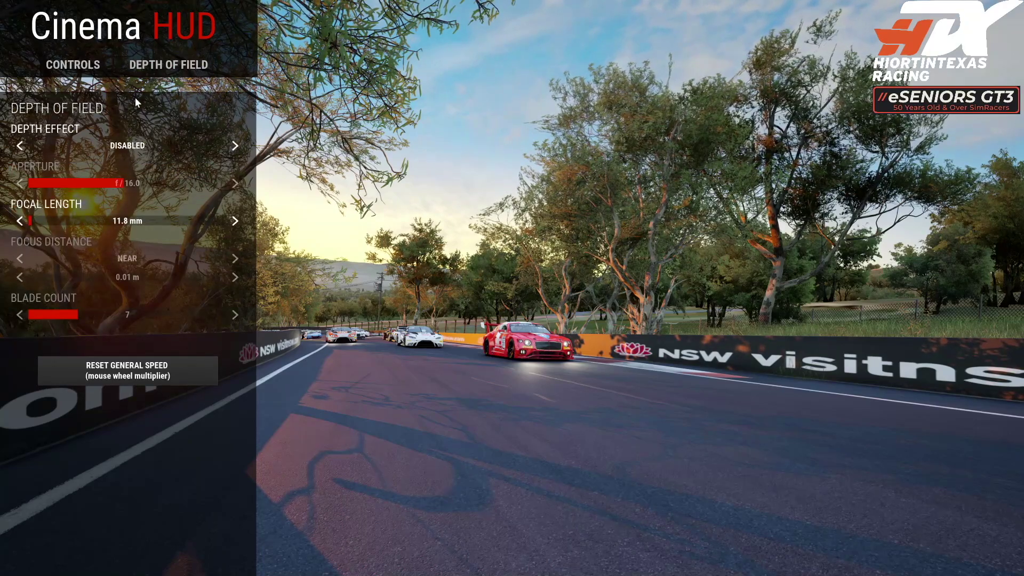
Enable the Depth Effect and set the aperture to f/2.5
click(20, 146)
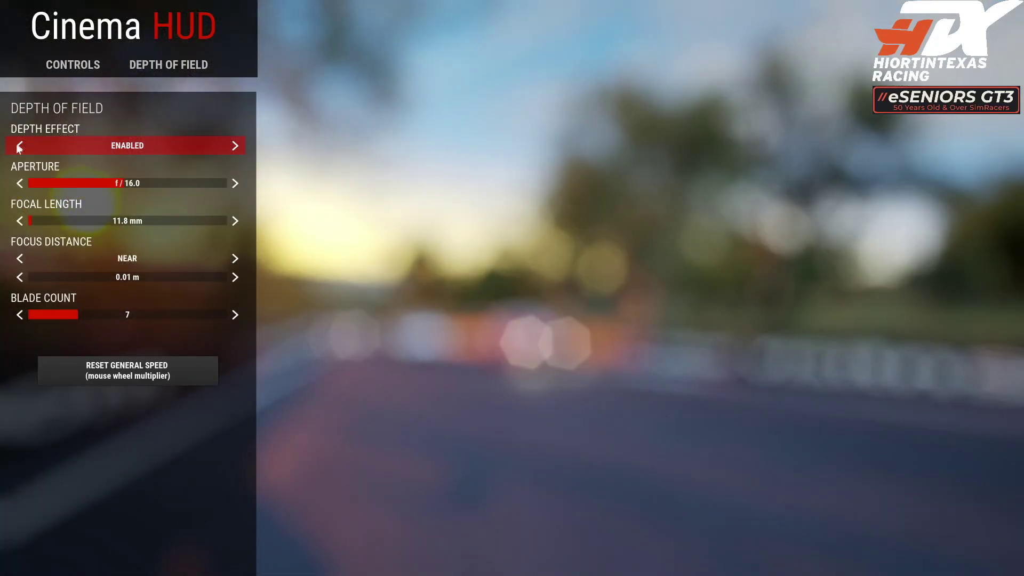
click(41, 181)
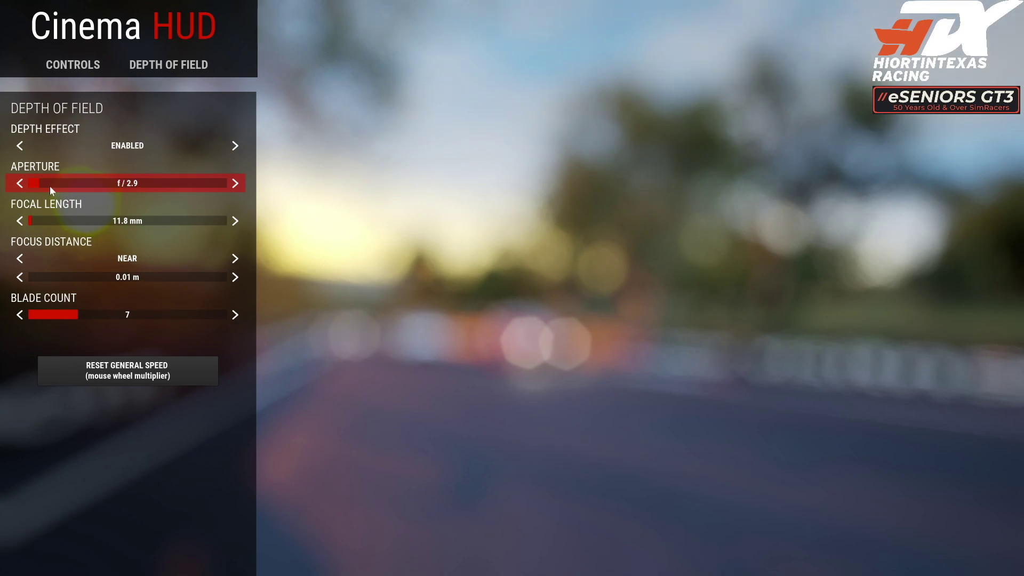
drag(41, 181, 34, 182)
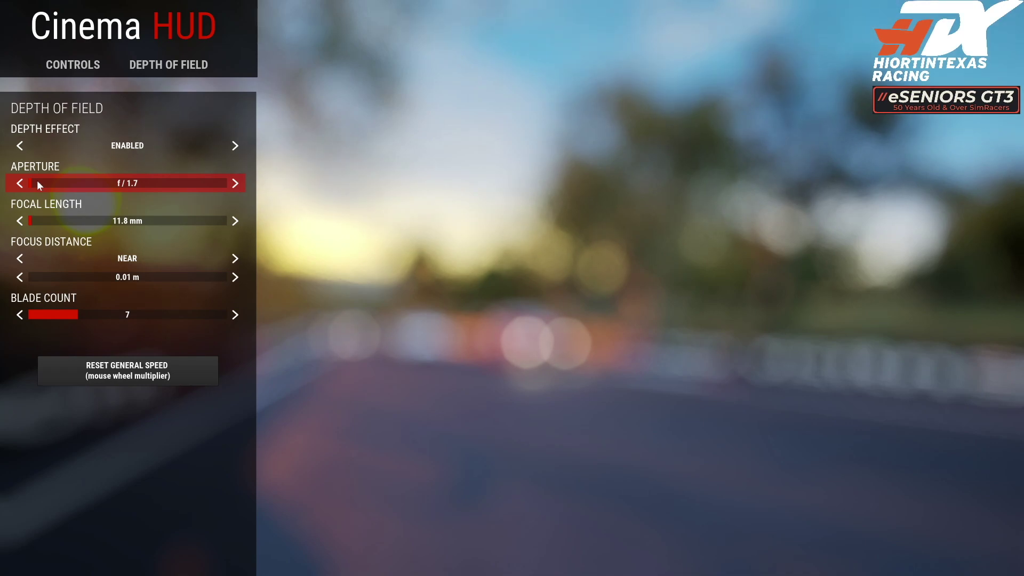
scroll(175, 182, up, 5)
click(39, 182)
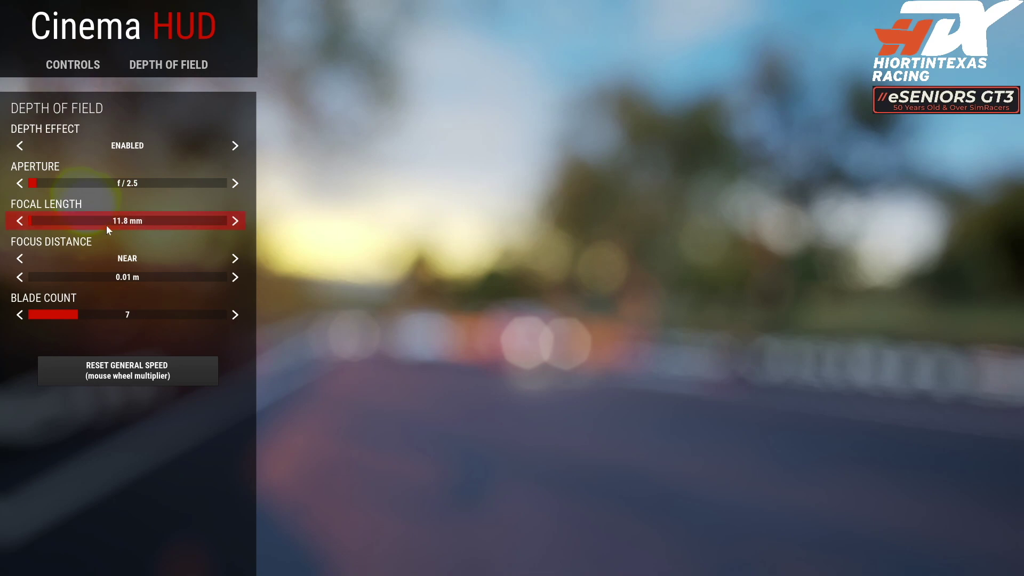
Adjust the focal length to around 200 mm
click(169, 220)
click(158, 220)
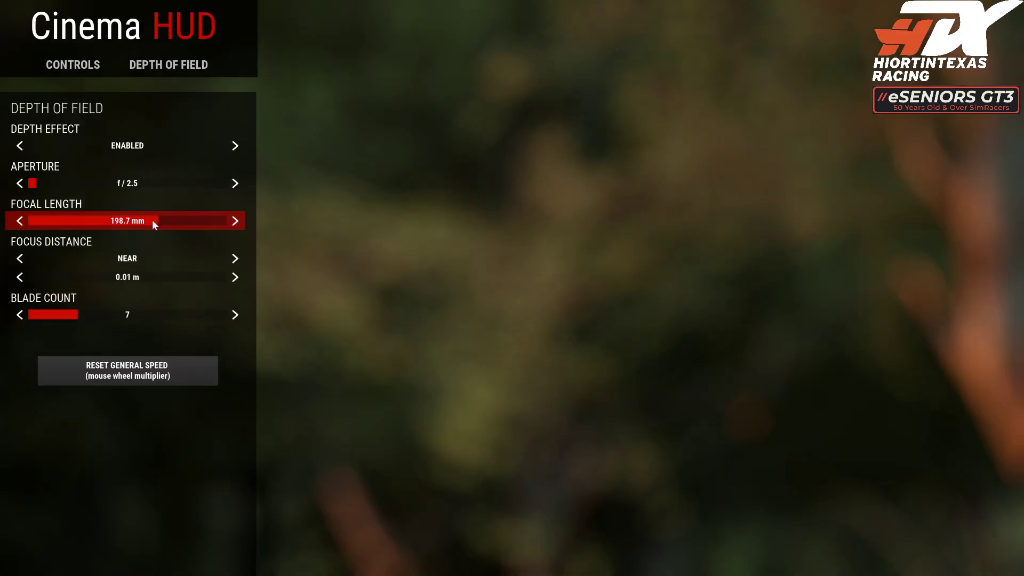
click(153, 221)
click(235, 221)
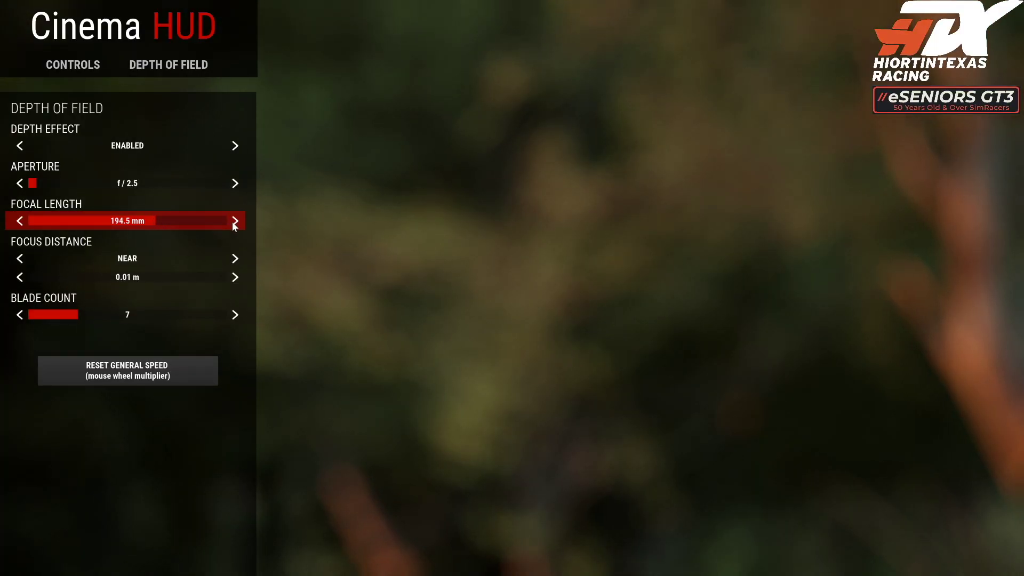
click(233, 222)
click(233, 222)
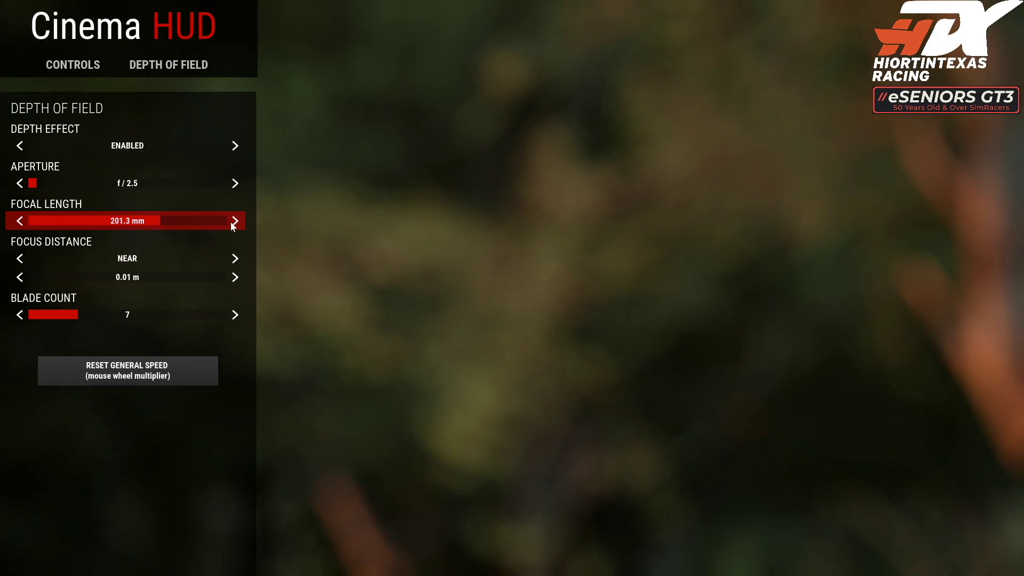
click(21, 221)
Set the focus distance to Far at about 75 m and widen the focal length to 45.9 mm
click(19, 259)
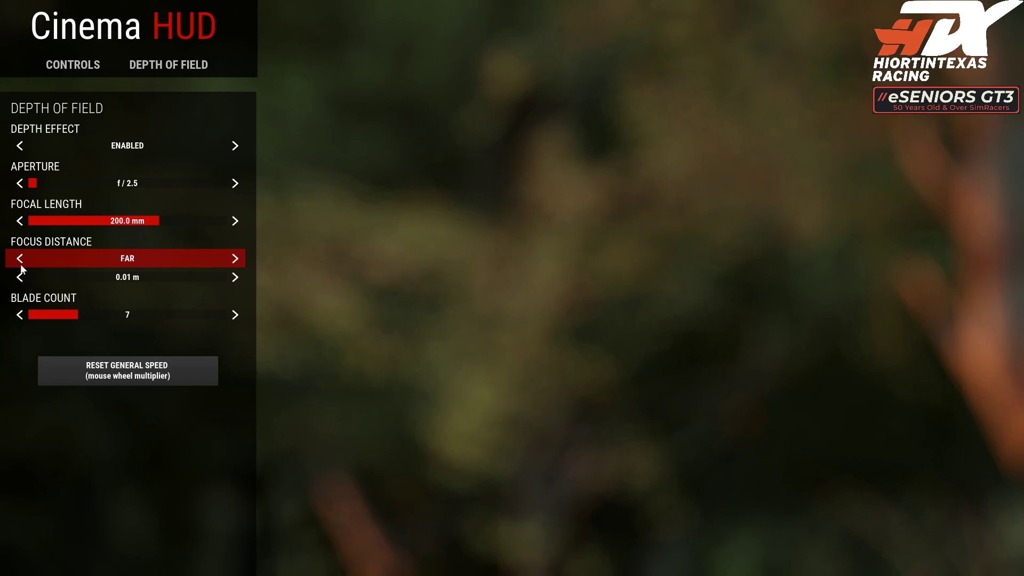
click(56, 276)
click(43, 277)
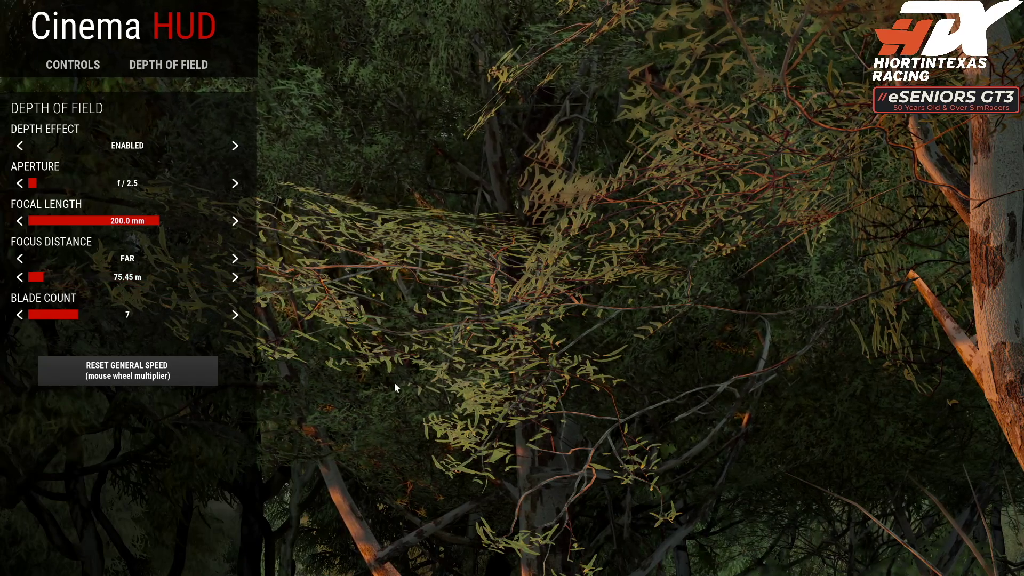
drag(155, 219, 56, 221)
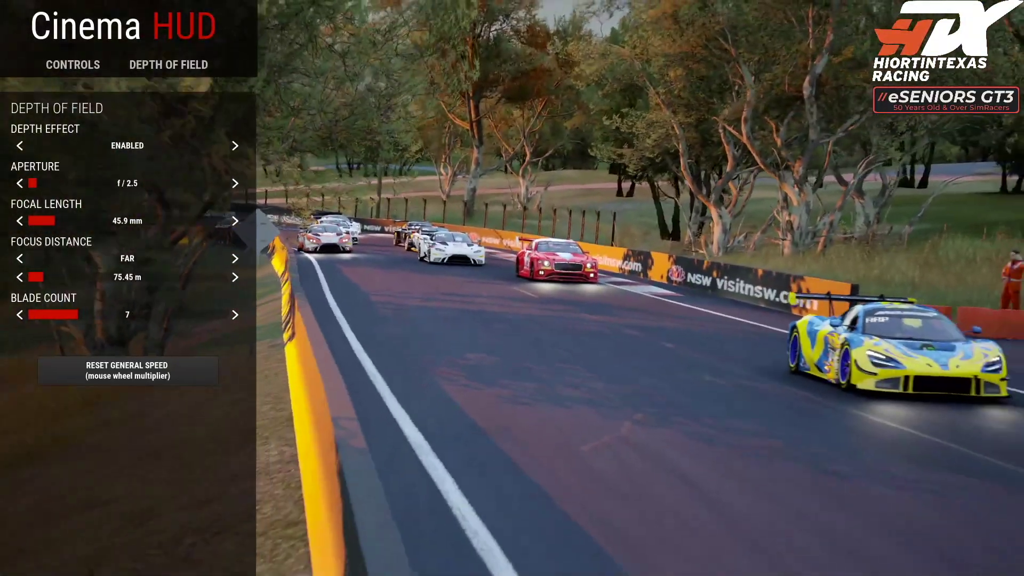
Pause the replay and zoom the focal length to exactly 200.0 mm
key(space)
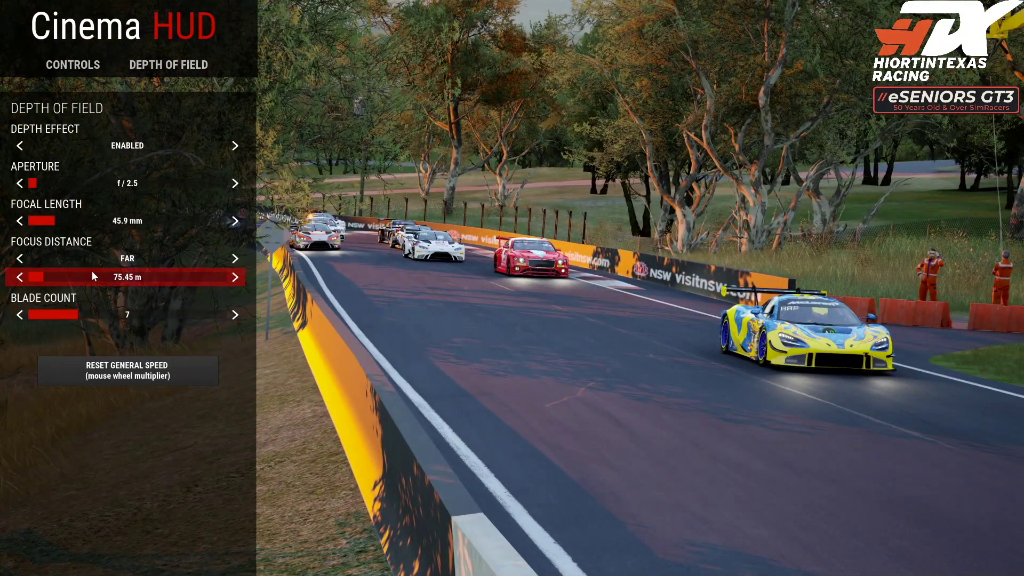
click(83, 219)
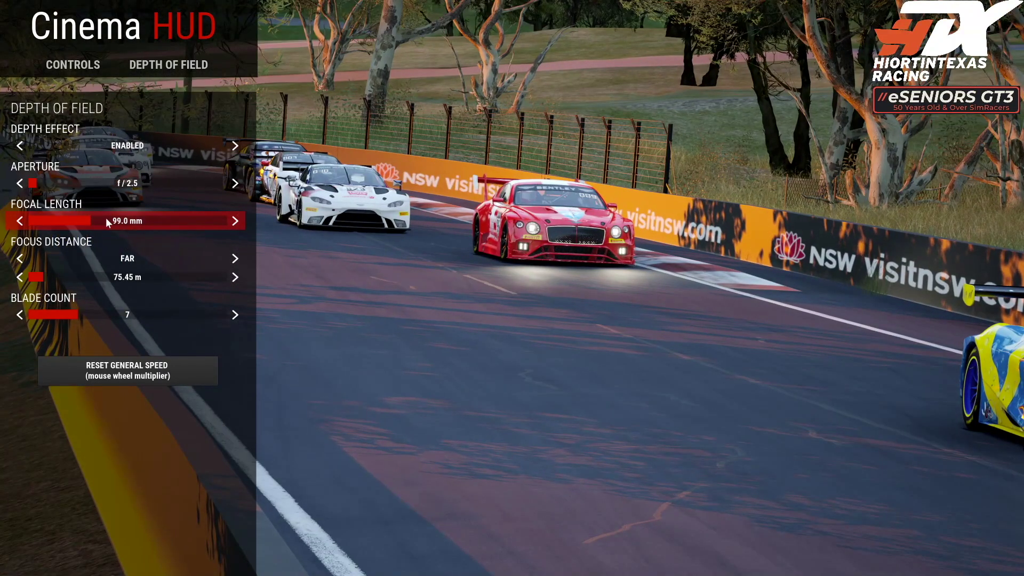
click(106, 219)
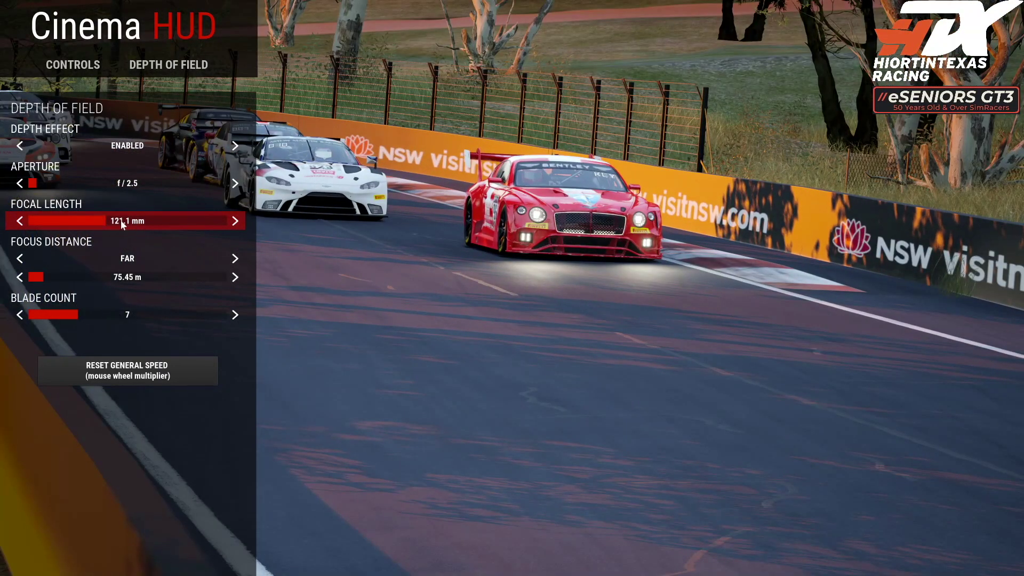
click(121, 220)
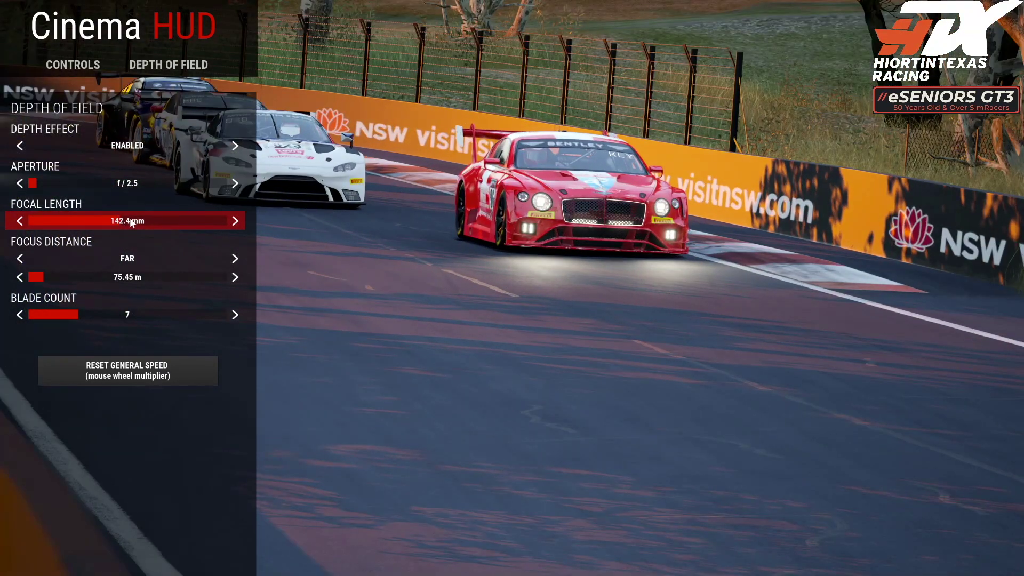
click(130, 219)
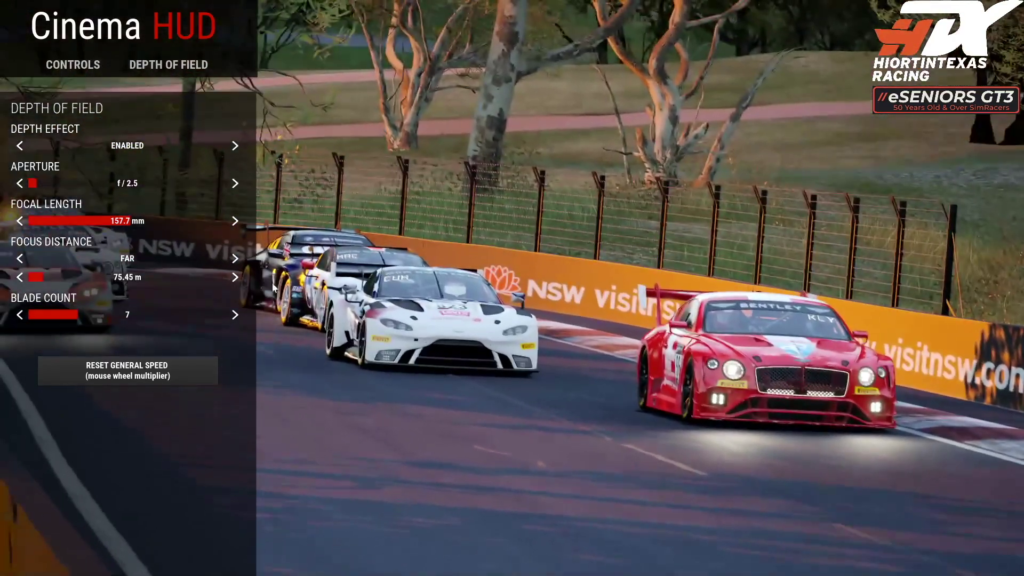
click(152, 218)
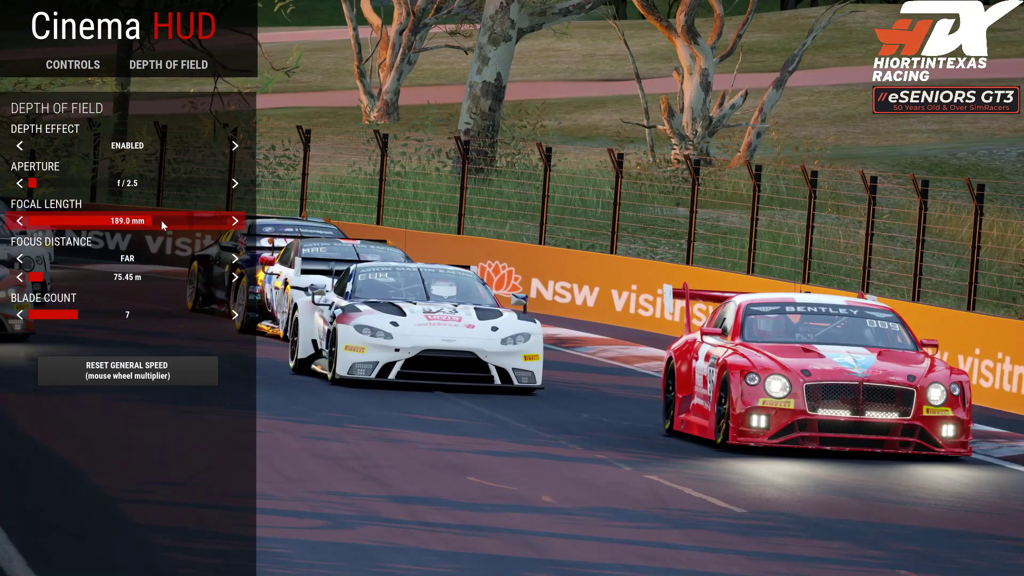
click(161, 219)
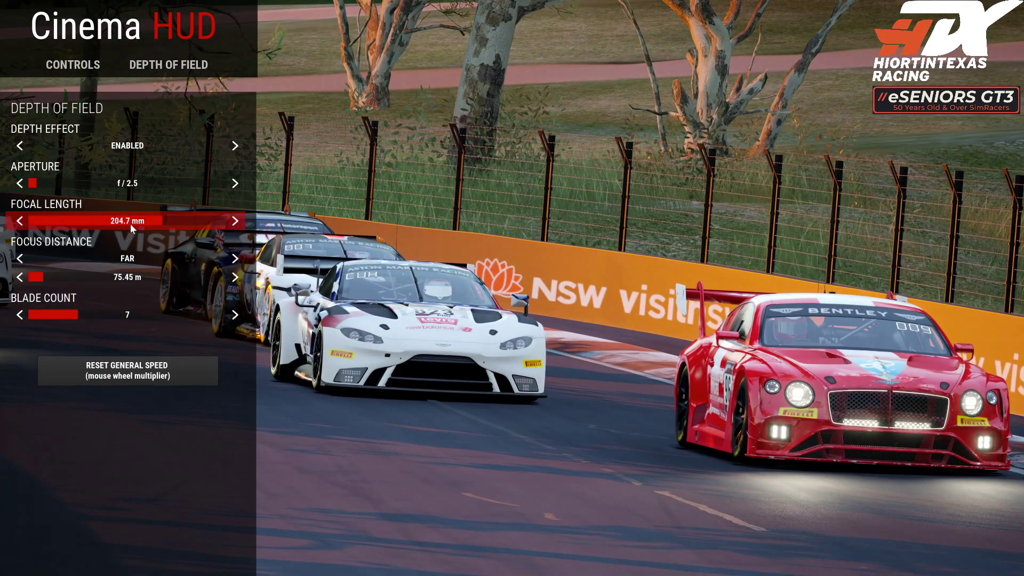
click(155, 219)
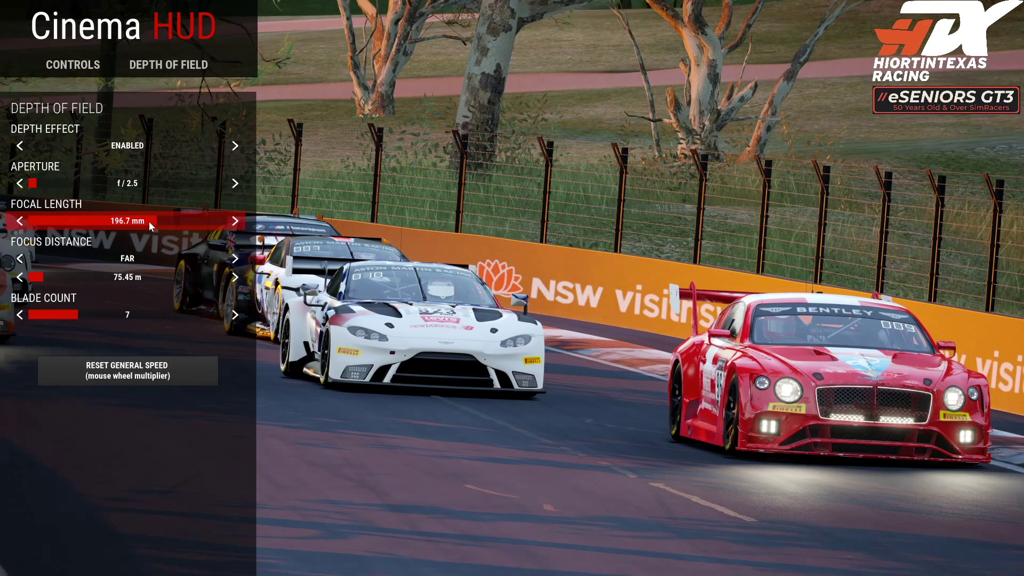
click(233, 220)
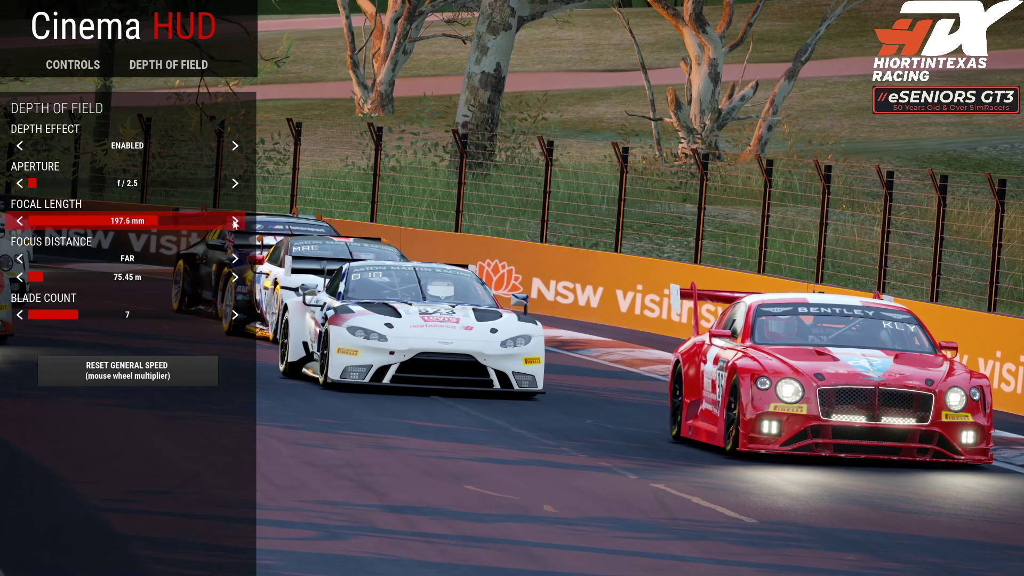
click(233, 221)
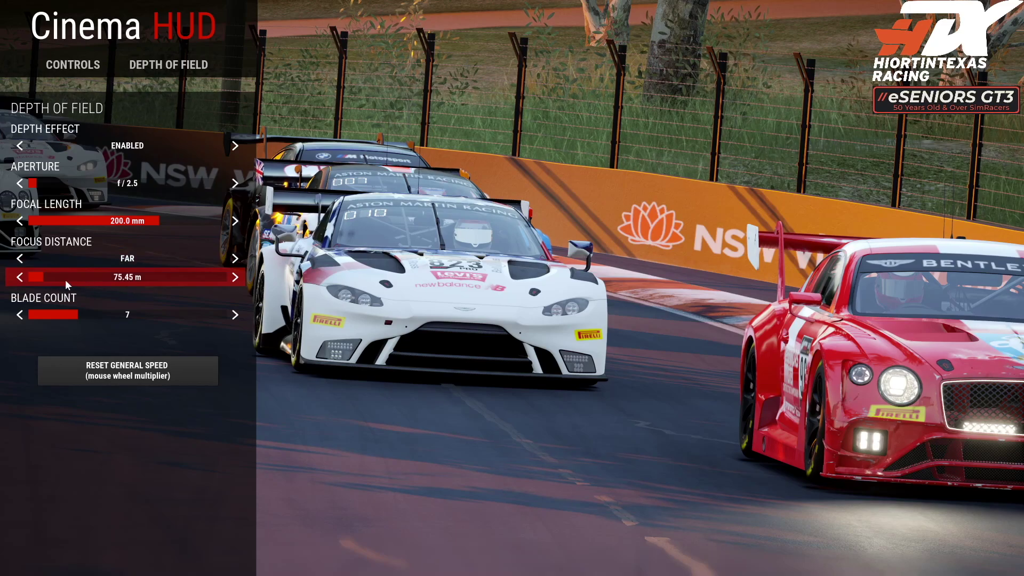
Pull the focus distance in from about 237 m through 162 m to roughly 95 m
scroll(50, 278, up, 4)
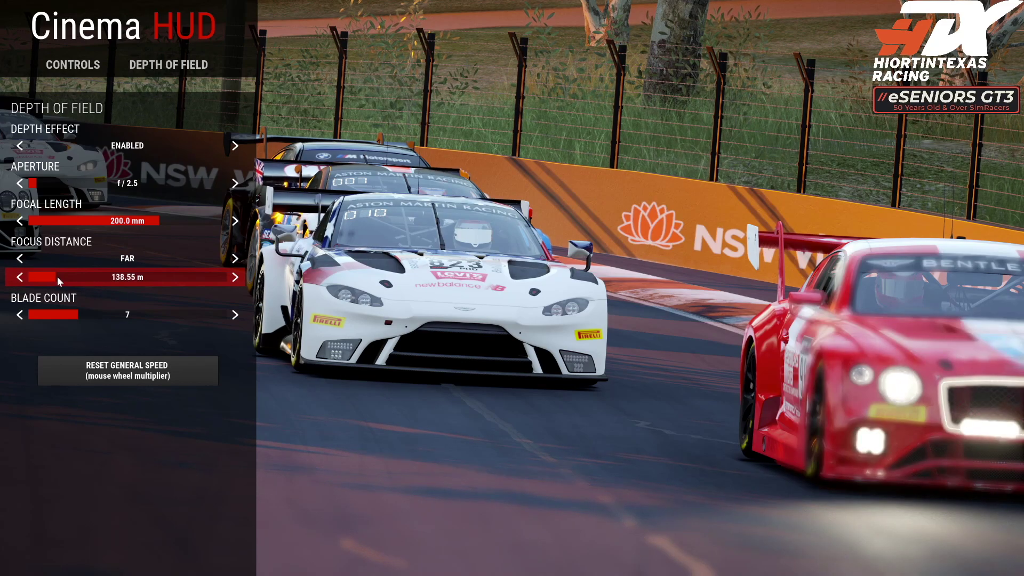
click(77, 276)
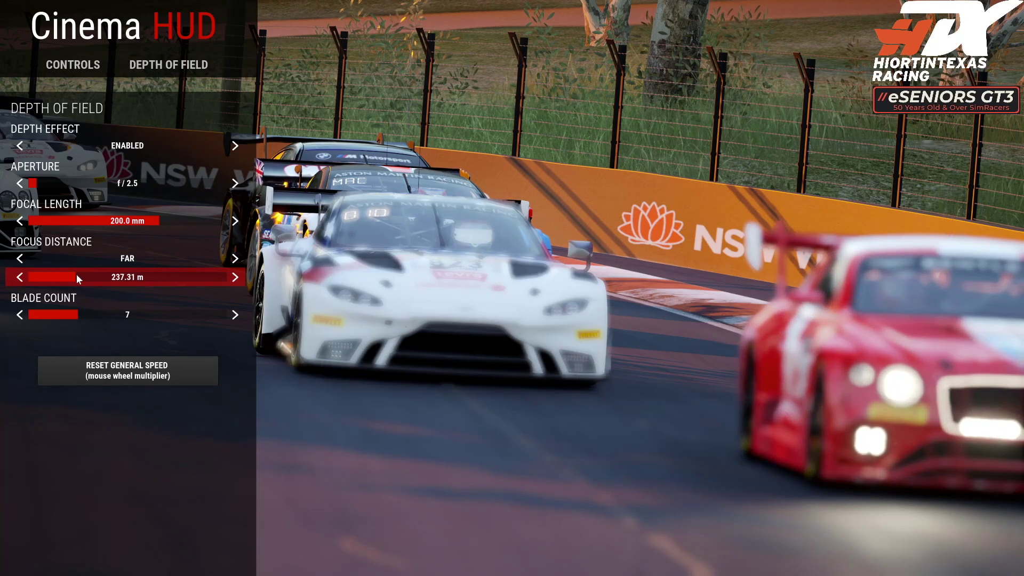
click(21, 275)
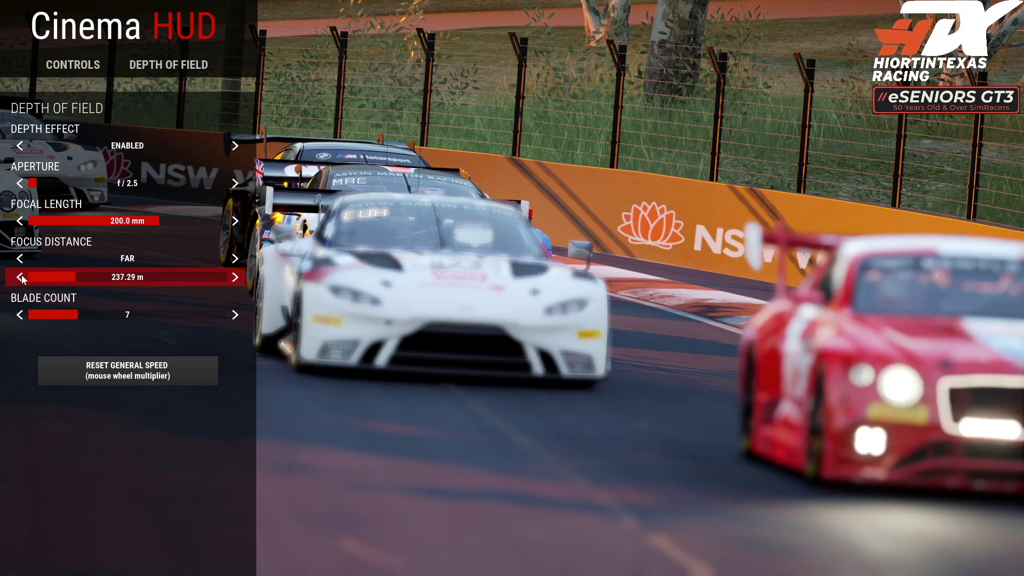
click(21, 275)
click(21, 276)
click(21, 276)
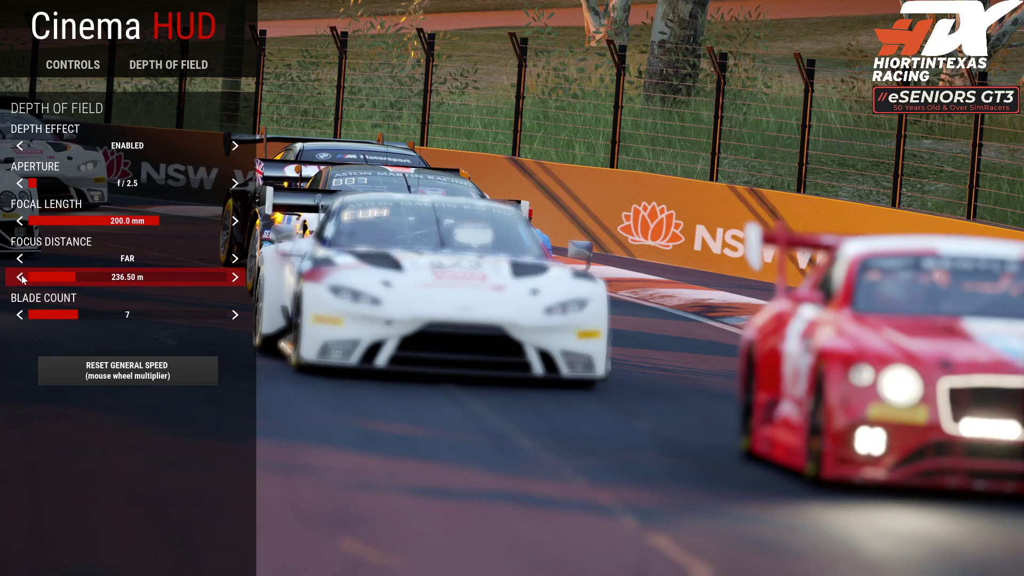
click(71, 277)
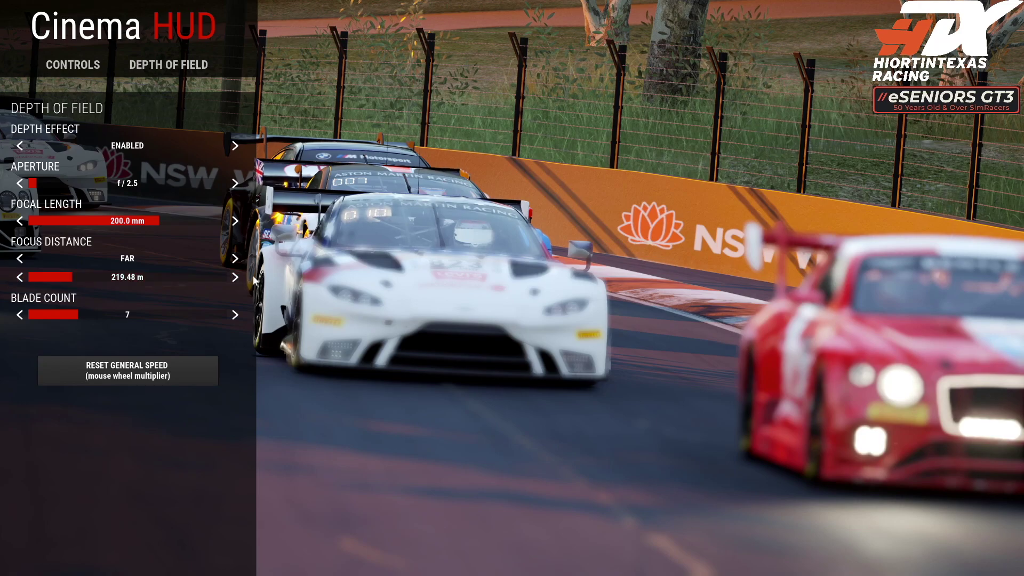
click(70, 275)
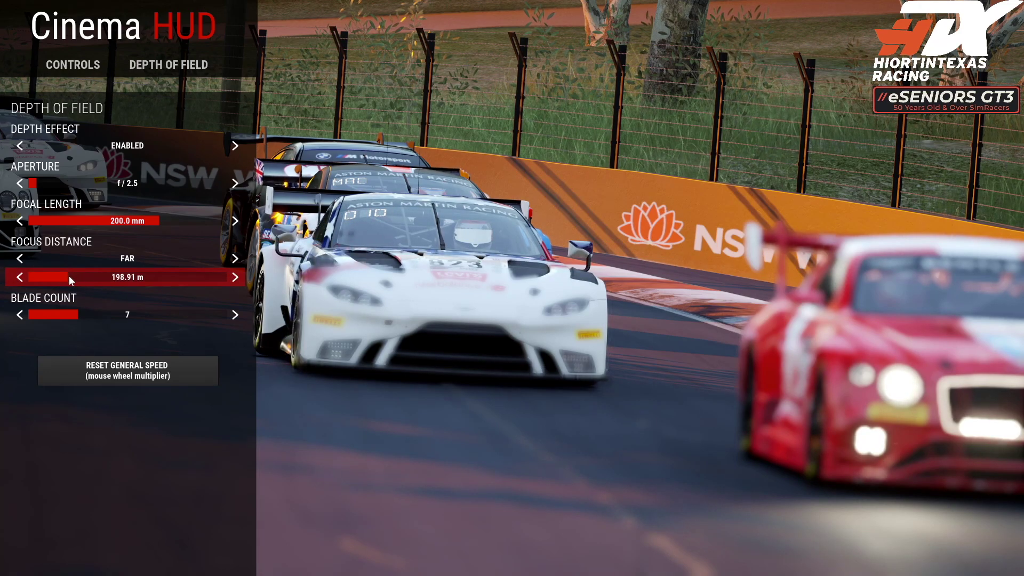
drag(69, 276, 62, 277)
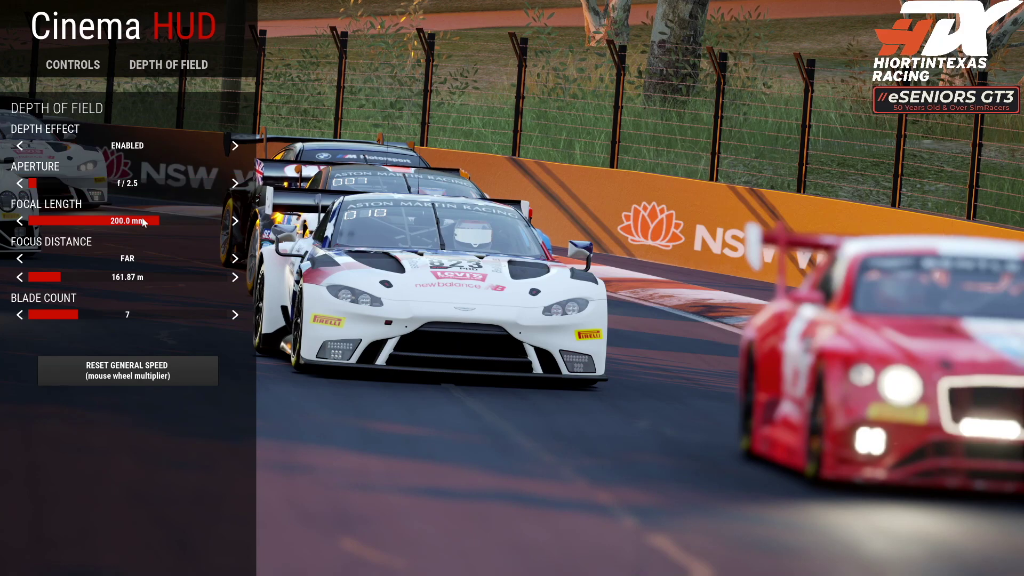
click(45, 278)
Bring the focus distance down to about 39.8 m and settle it at 40.74 m
drag(43, 276, 38, 277)
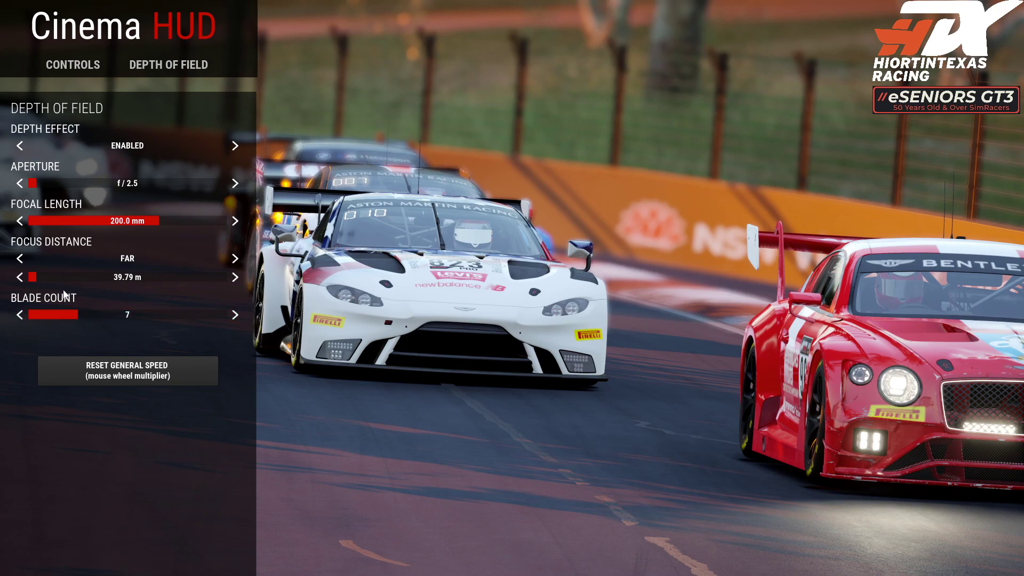
click(20, 276)
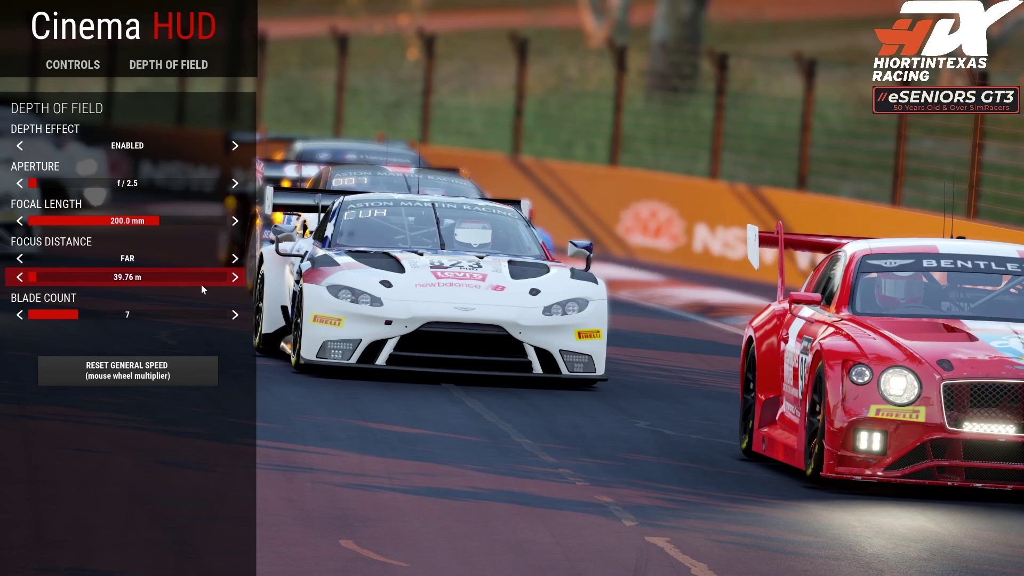
scroll(233, 277, up, 5)
scroll(233, 277, up, 3)
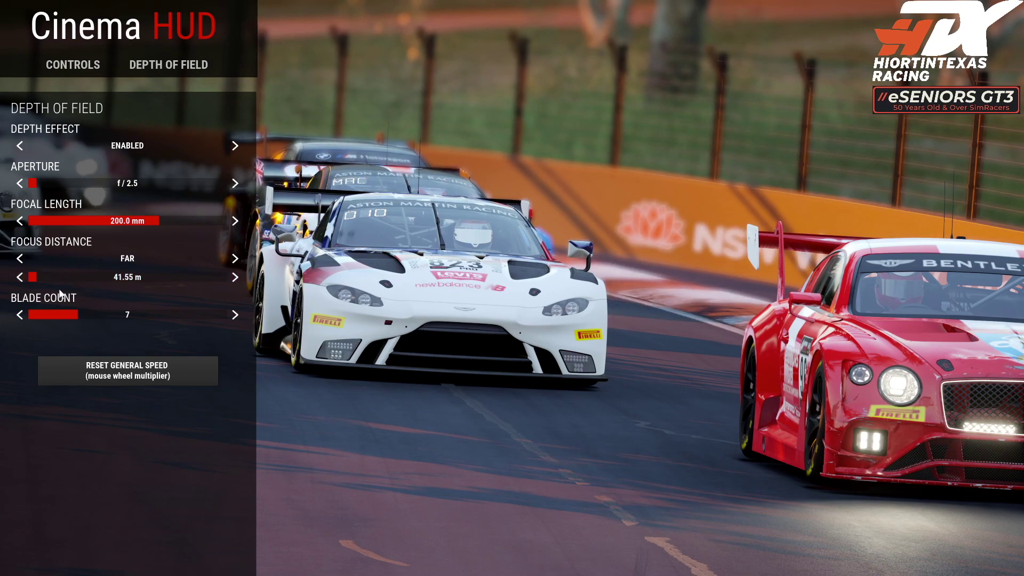
scroll(21, 276, down, 3)
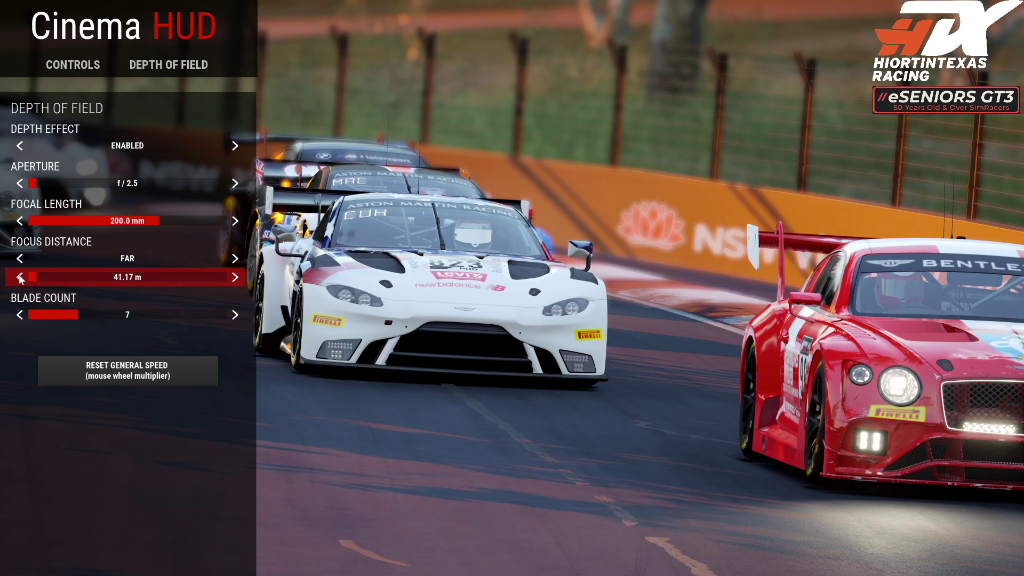
scroll(20, 277, down, 2)
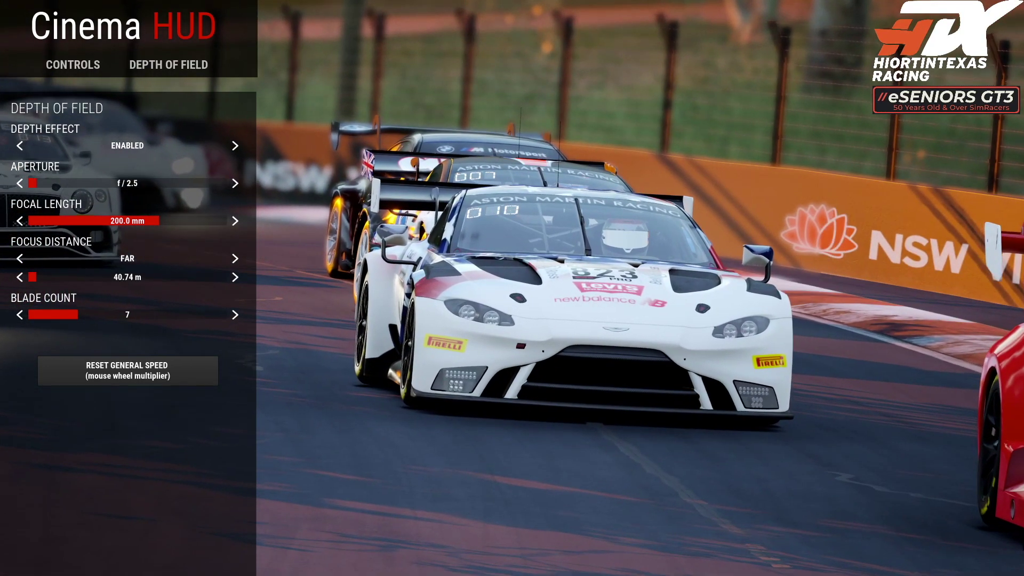
Fine-tune the focus distance with the slider and arrows until it reads 36.05 m
click(21, 277)
click(34, 273)
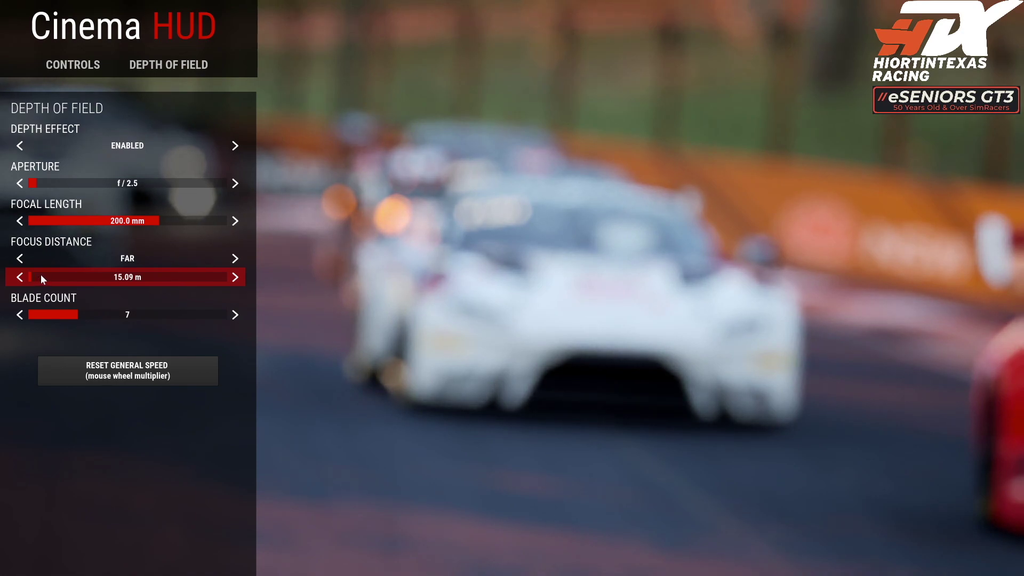
click(40, 274)
click(34, 276)
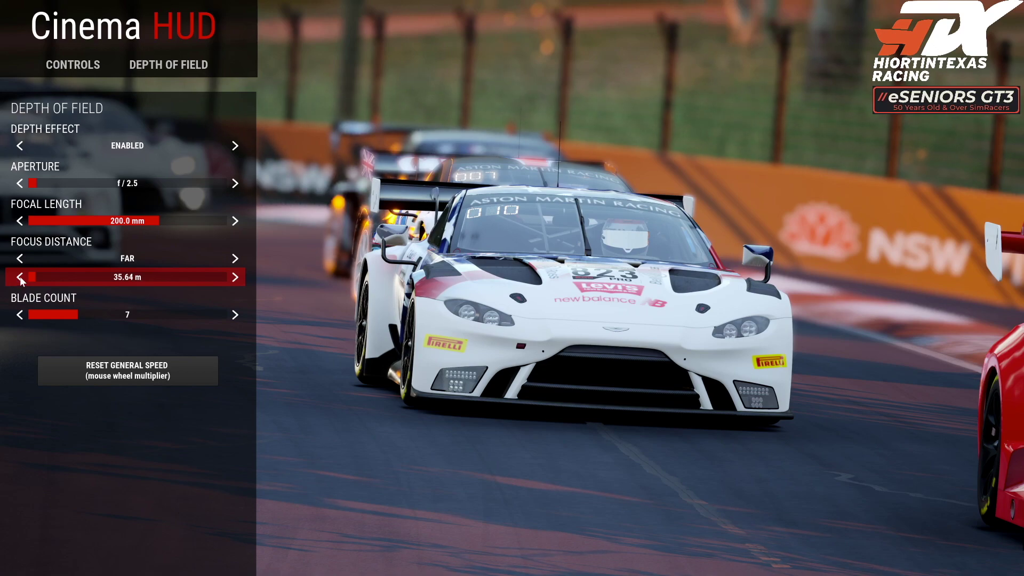
click(20, 276)
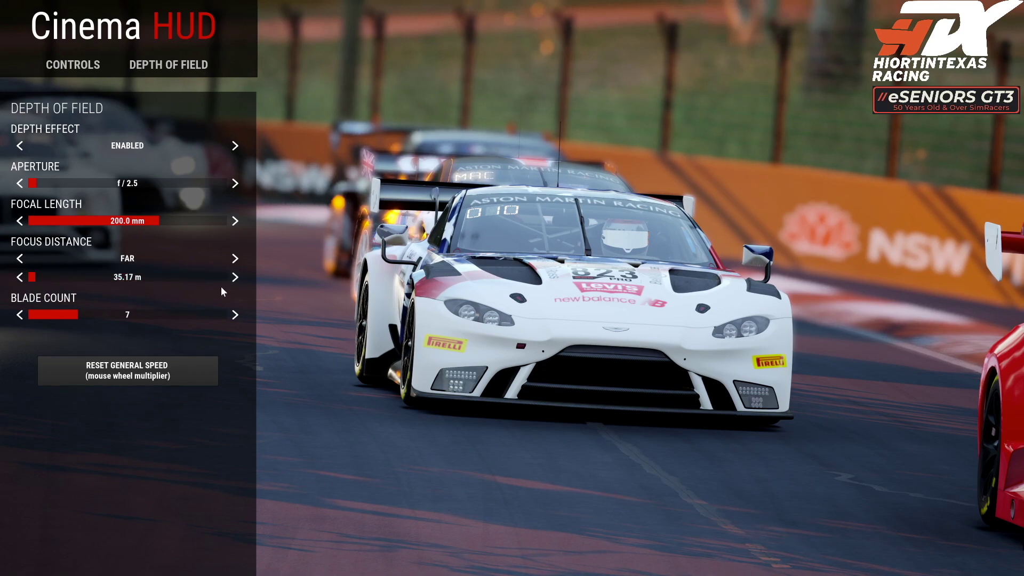
click(234, 278)
click(234, 277)
click(234, 278)
click(234, 277)
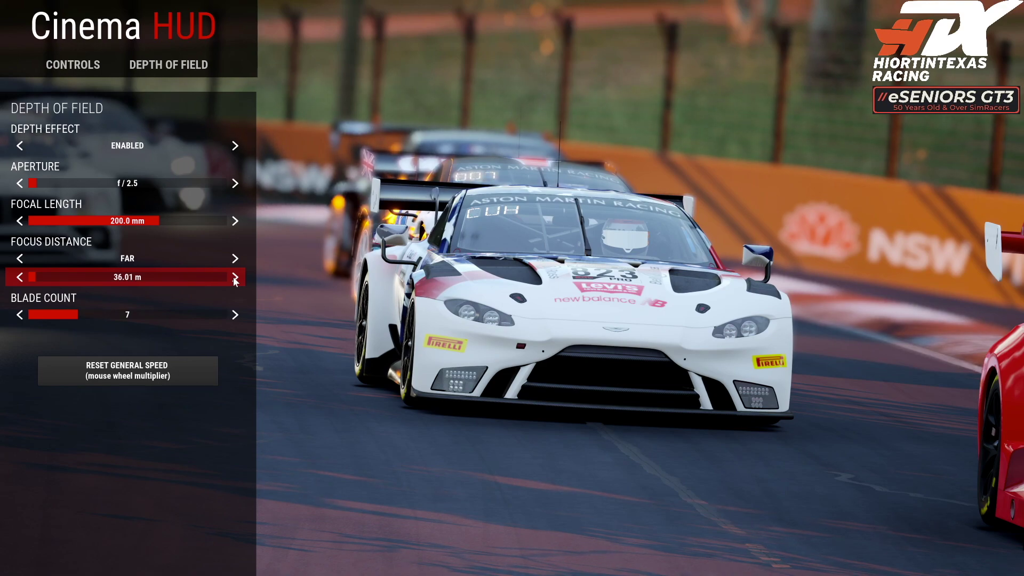
click(234, 277)
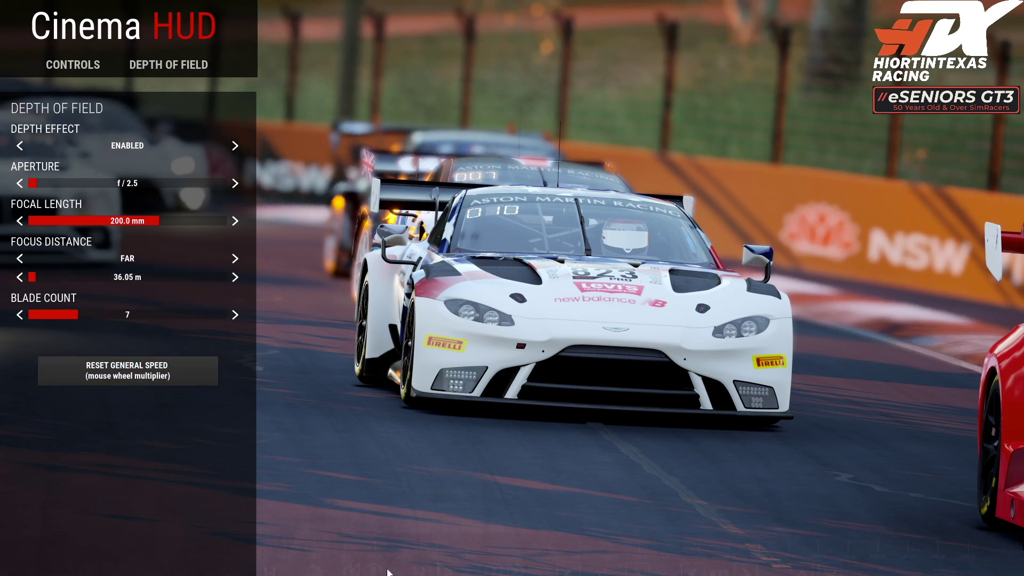
mouse_move(420, 465)
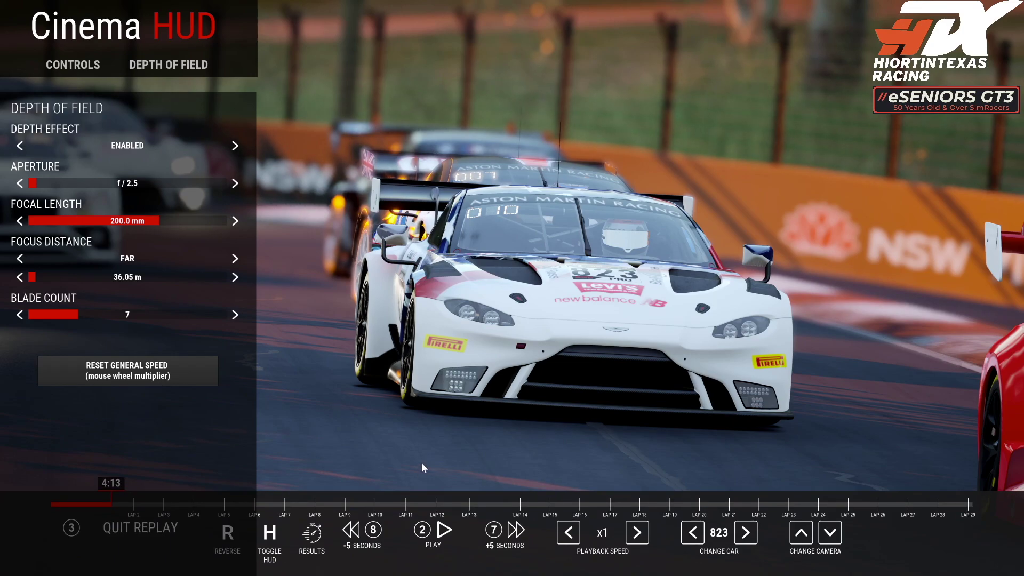